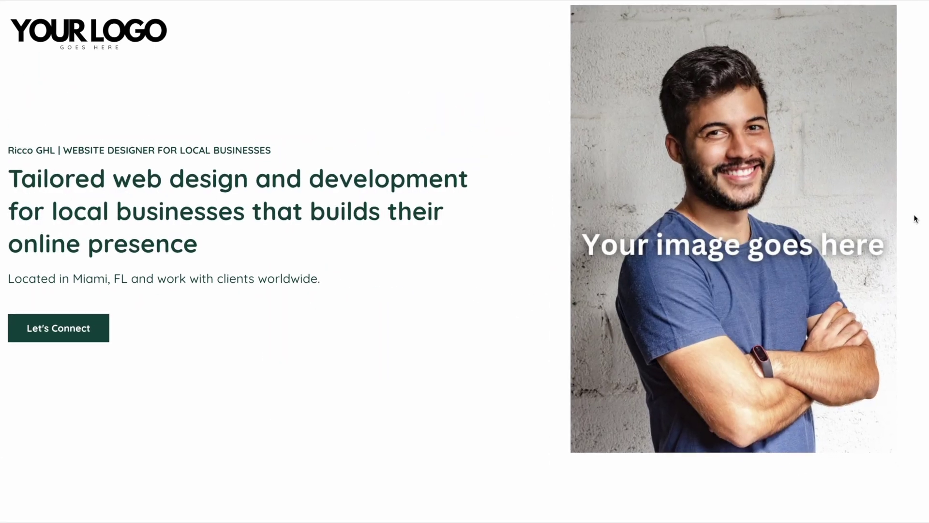
# In the preview, scroll down and highlight the hero headline text to point it out.
pyautogui.scroll(-8, 915, 218)
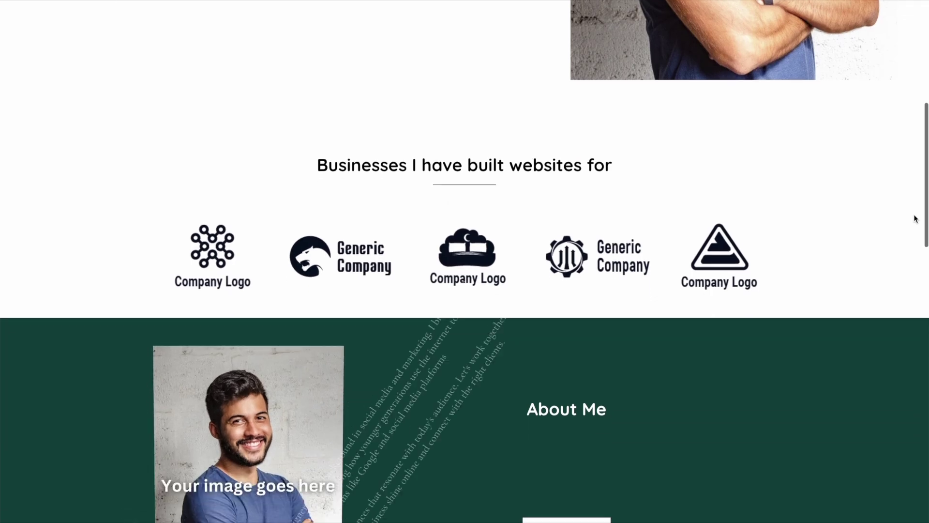
pyautogui.scroll(-5, 915, 219)
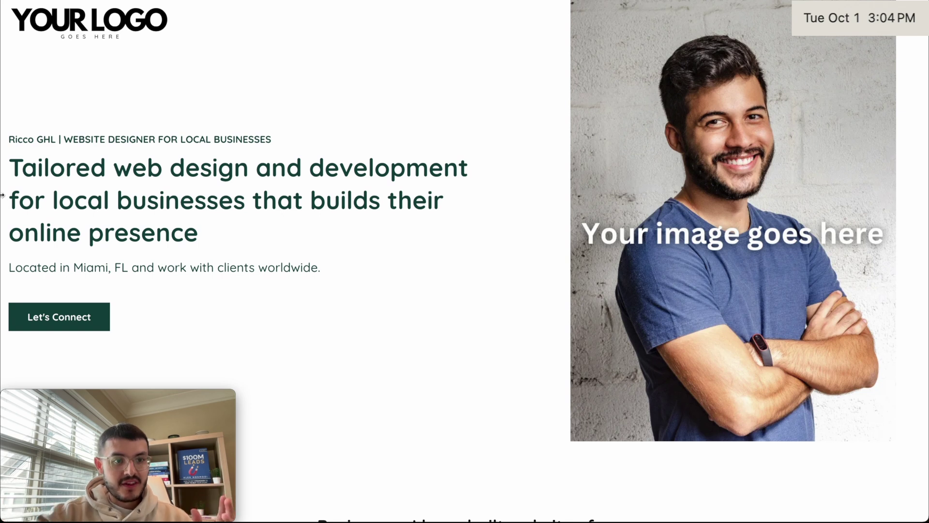
pyautogui.moveTo(10, 160); pyautogui.dragTo(233, 242)
pyautogui.click(233, 242)
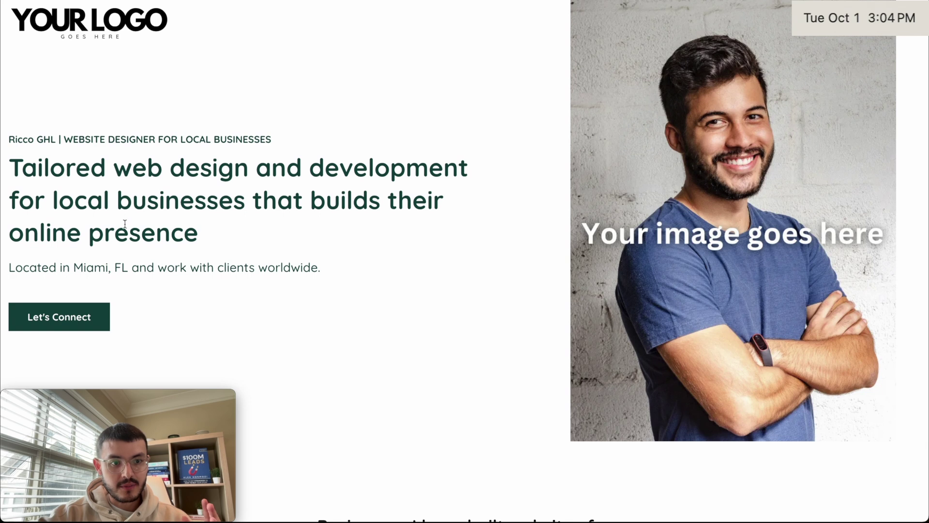
pyautogui.moveTo(96, 169); pyautogui.dragTo(192, 203)
pyautogui.click(196, 214)
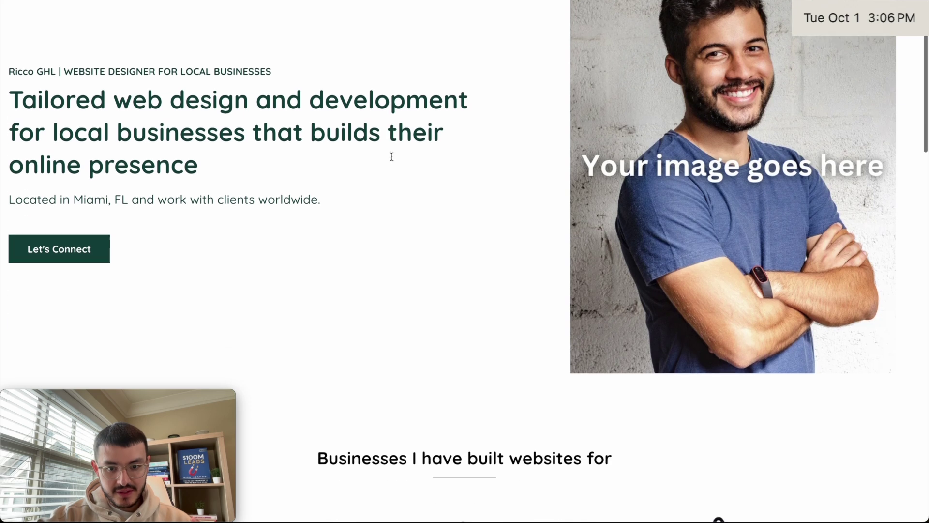
# Scroll the preview and highlight the Responsive Web Design heading and the service points list.
pyautogui.scroll(-10, 390, 156)
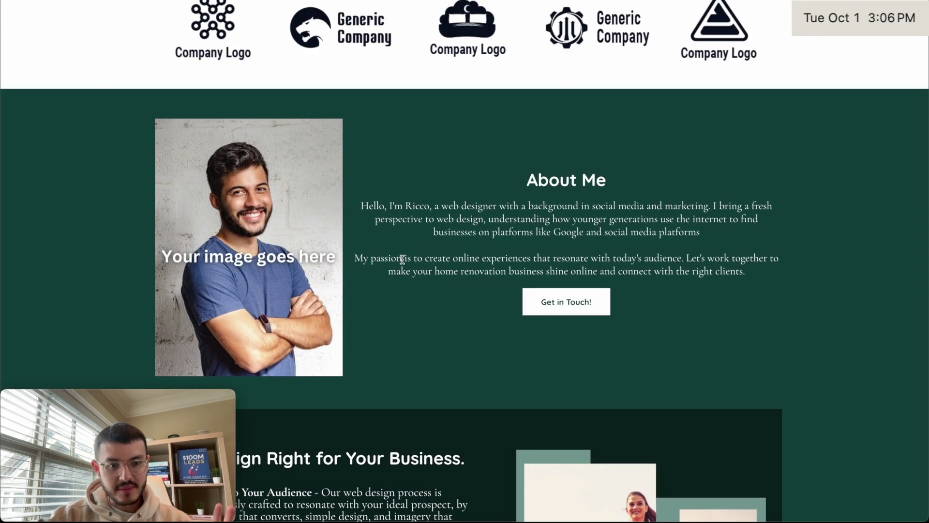
pyautogui.scroll(3, 402, 259)
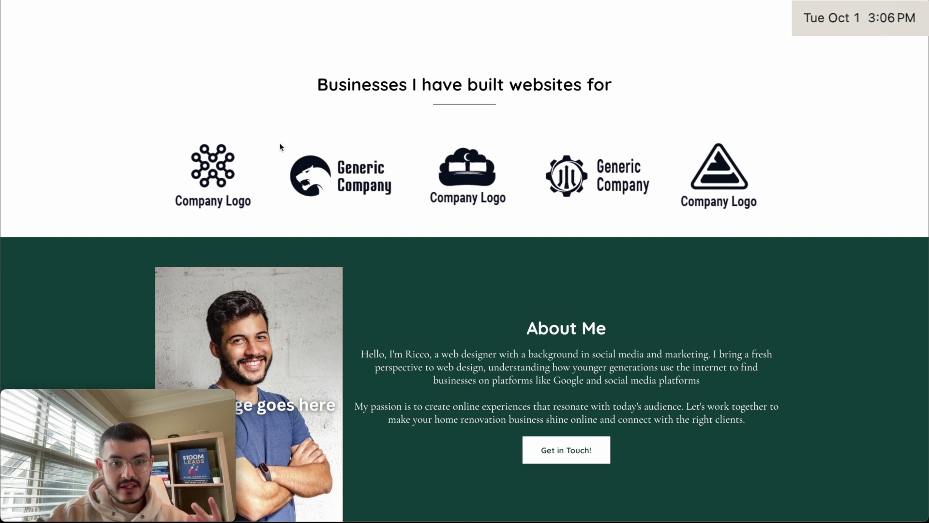
pyautogui.scroll(-20, 538, 208)
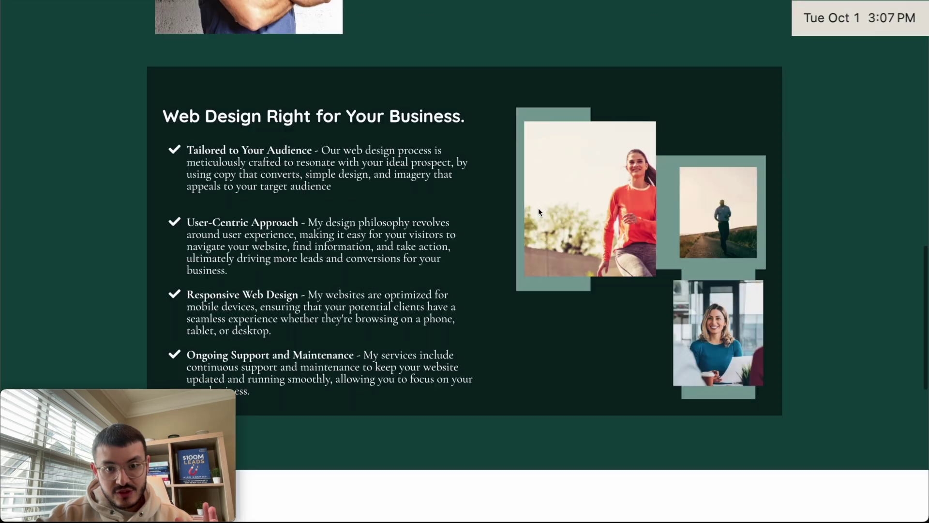
pyautogui.scroll(20, 538, 207)
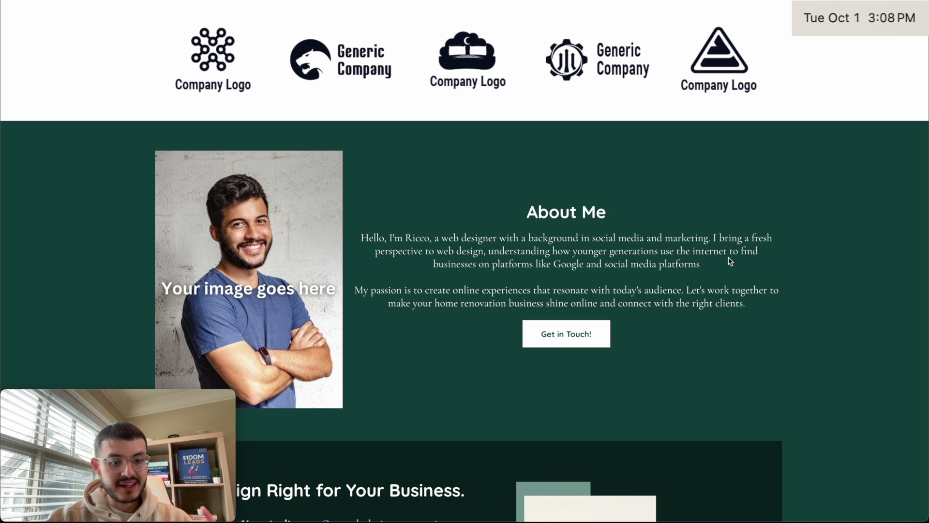
pyautogui.scroll(-8, 730, 262)
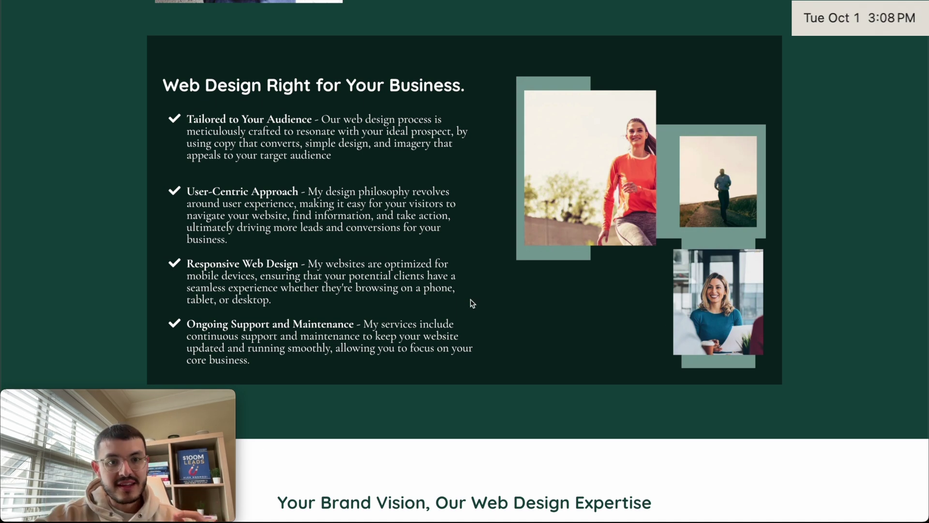
pyautogui.moveTo(215, 263); pyautogui.dragTo(294, 264)
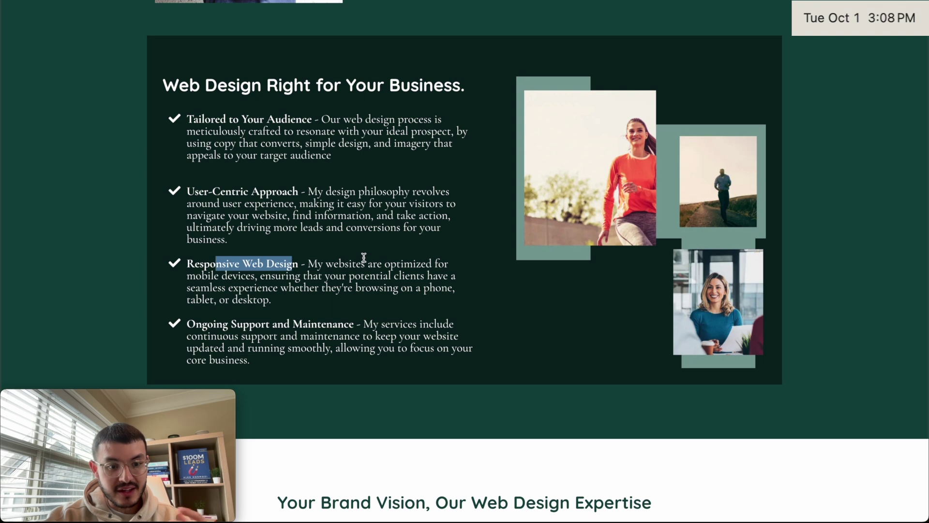
pyautogui.click(232, 275)
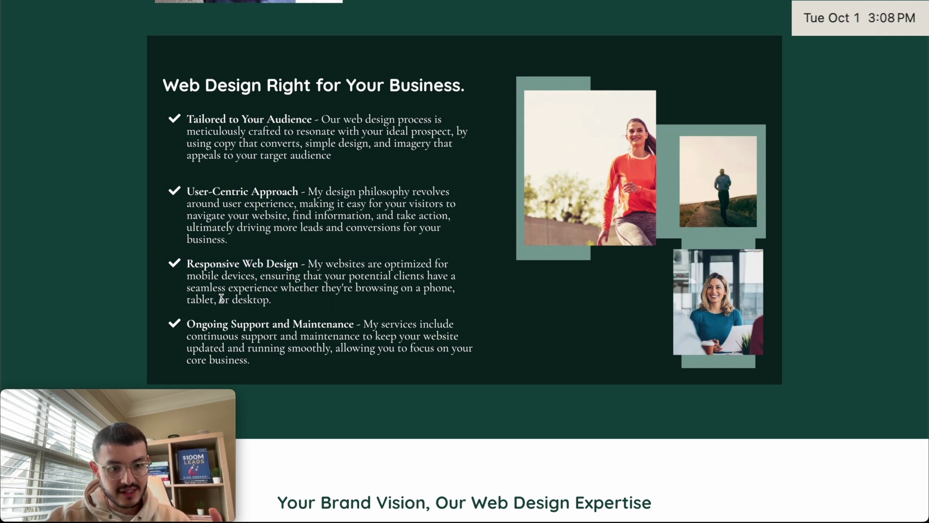
pyautogui.moveTo(187, 119); pyautogui.dragTo(369, 323)
pyautogui.click(453, 324)
pyautogui.scroll(-9, 452, 325)
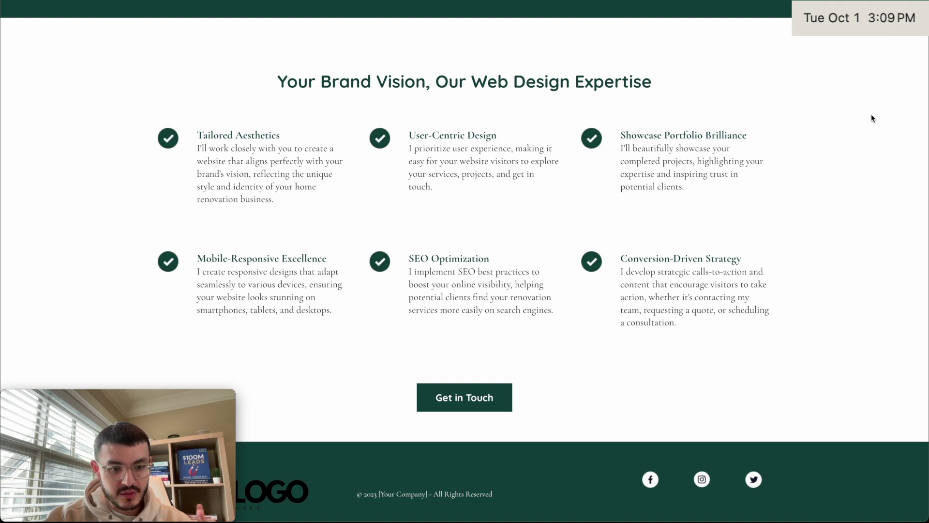
# Back in the editor, replace the hero headline with 'We bring more landsca…' landscaping-jobs copy.
pyautogui.press('super+w')
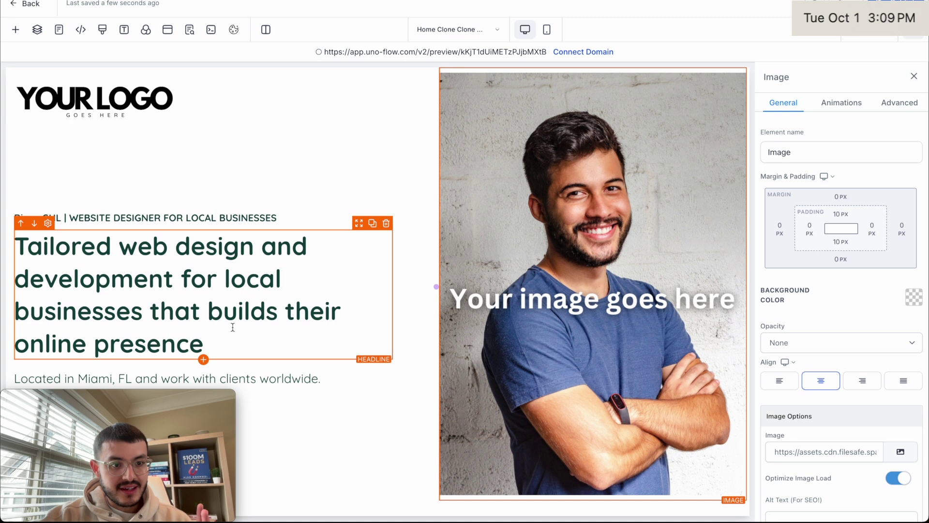
pyautogui.scroll(-1, 233, 327)
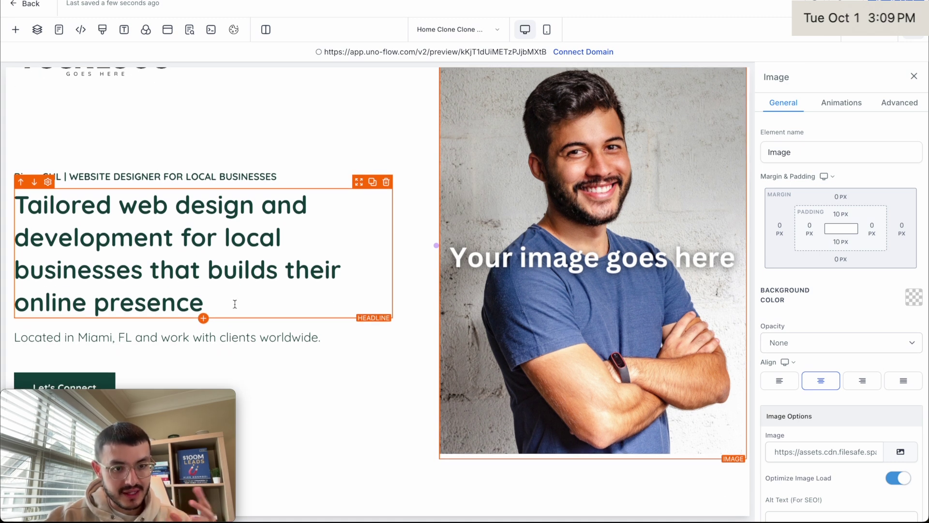
pyautogui.tripleClick(155, 269)
pyautogui.write('We bring mor')
pyautogui.write('e landscaping jobs for your business with a website that shows #1 on Google')
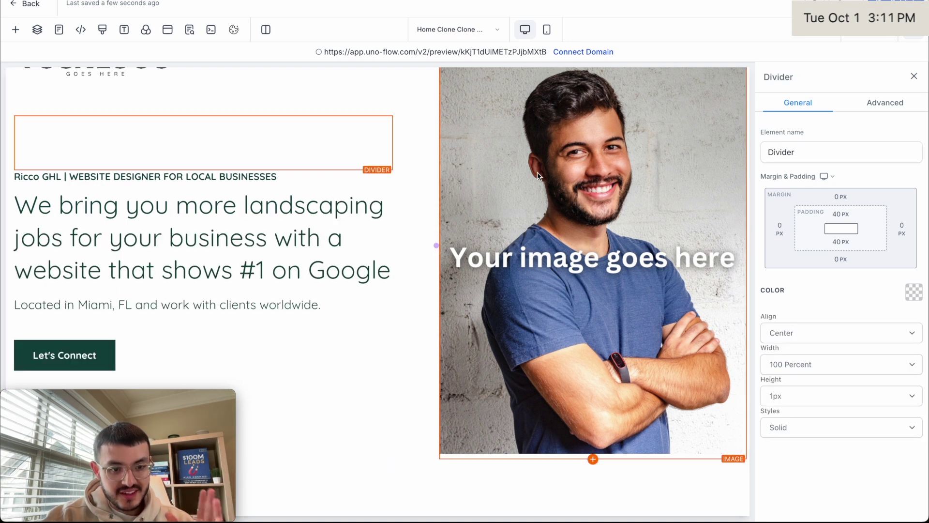
# Select the sub headline for 'Landscaping Businesses in Miami!', then select the portrait image.
pyautogui.scroll(2, 403, 193)
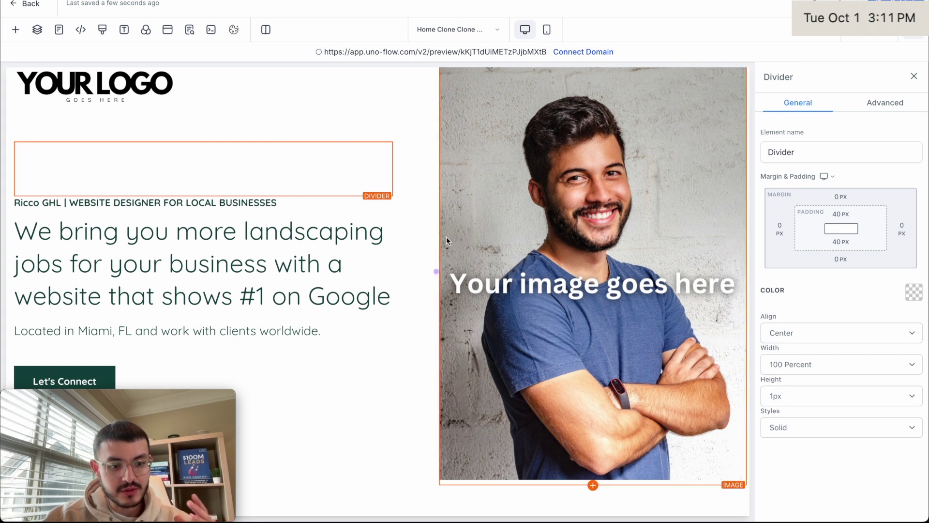
pyautogui.click(300, 233)
pyautogui.click(131, 202)
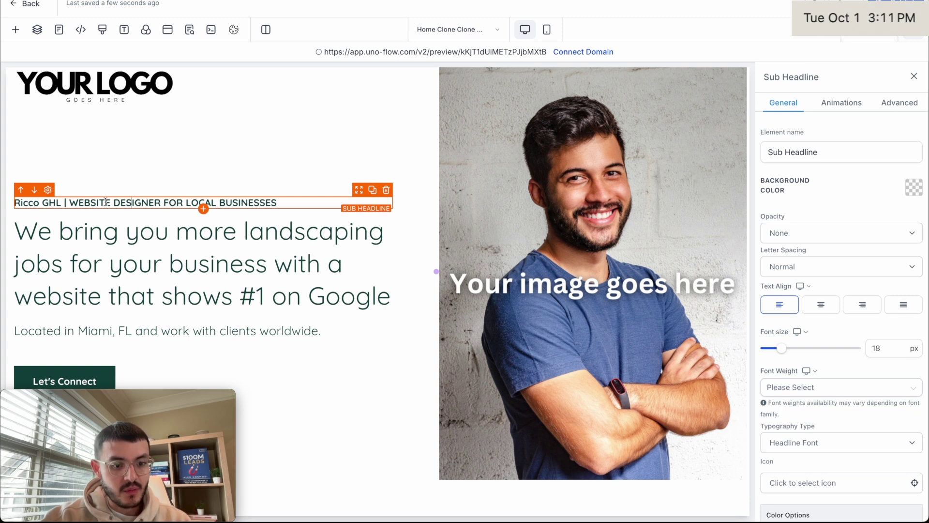
pyautogui.click(521, 136)
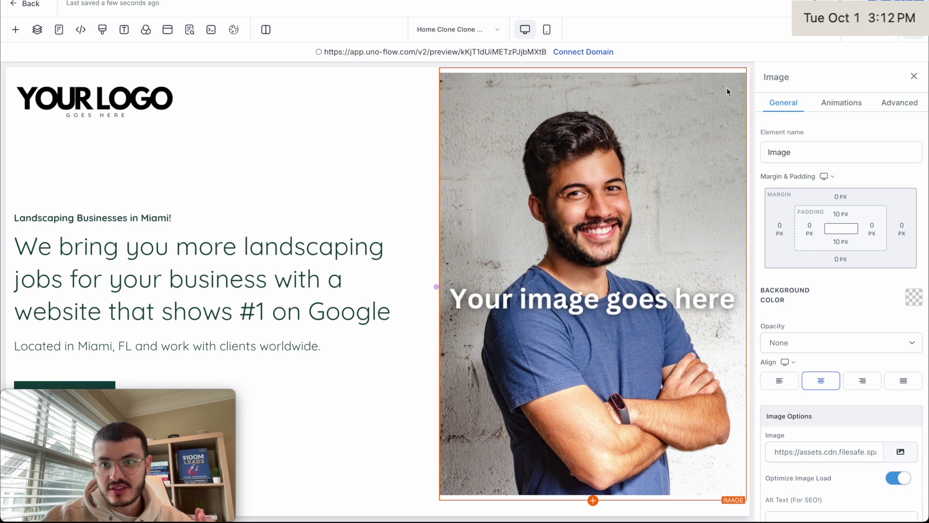
# Turn off full-width rows for the hero section and delete the portrait image.
pyautogui.click(436, 102)
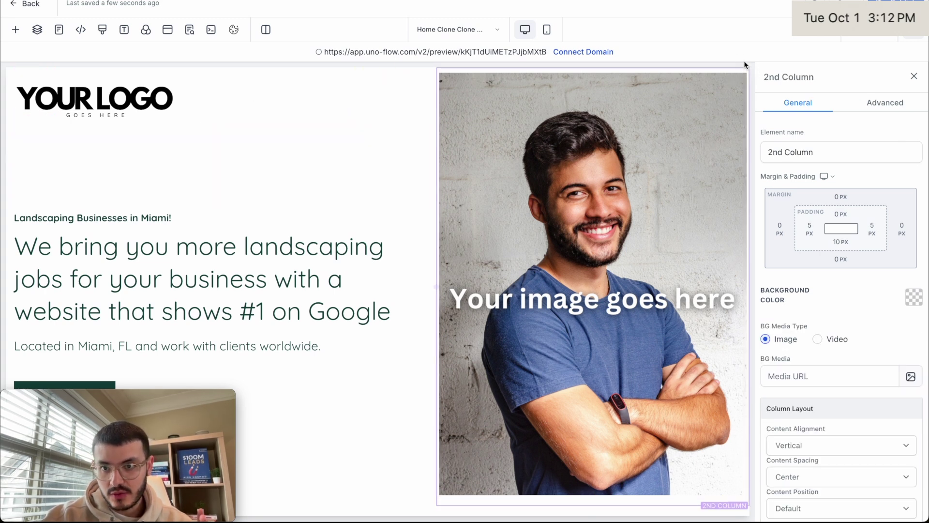
pyautogui.scroll(-3, 187, 241)
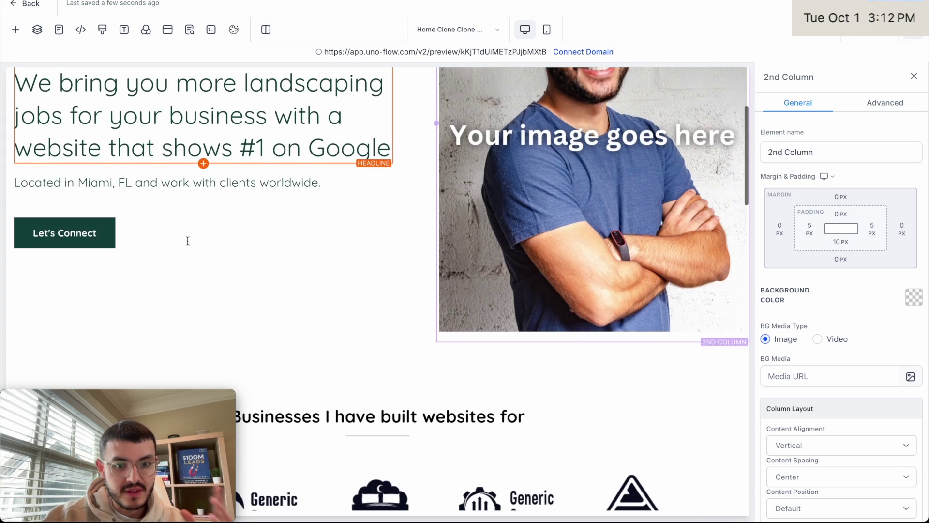
pyautogui.click(416, 368)
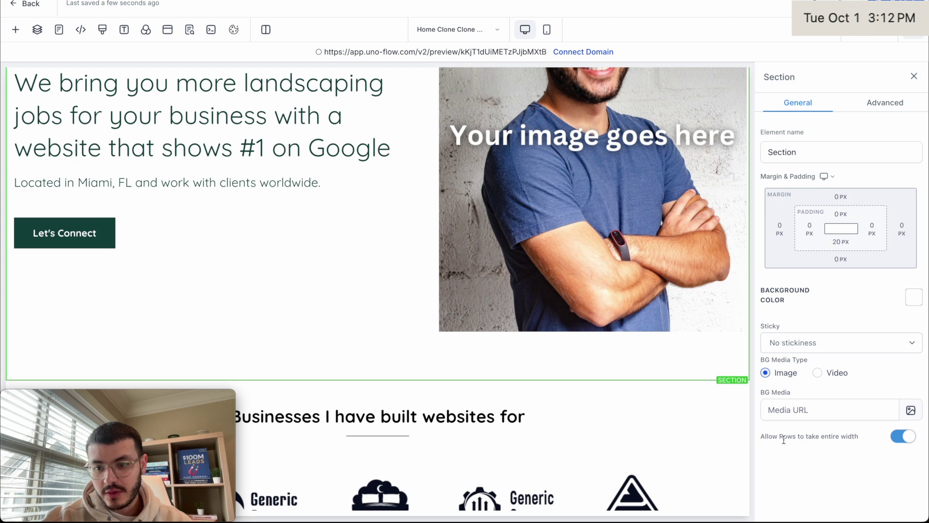
pyautogui.click(902, 437)
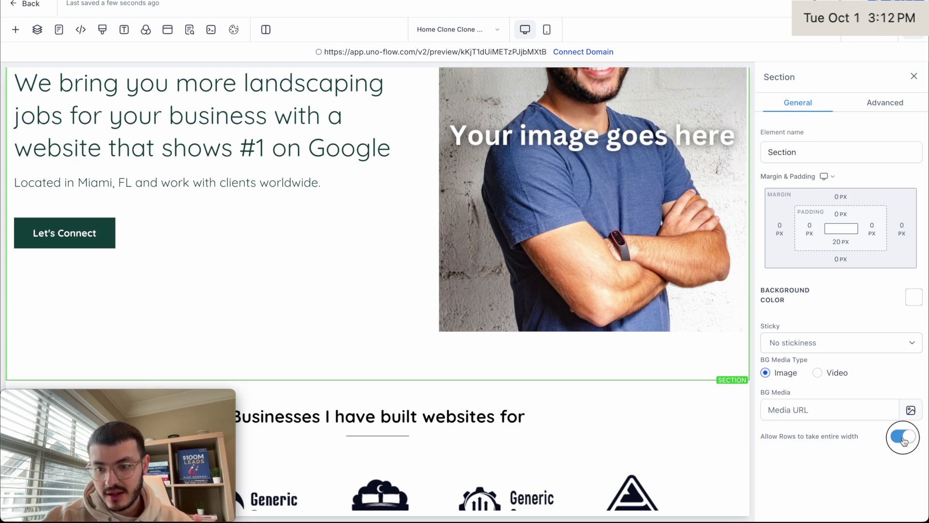
pyautogui.scroll(3, 639, 184)
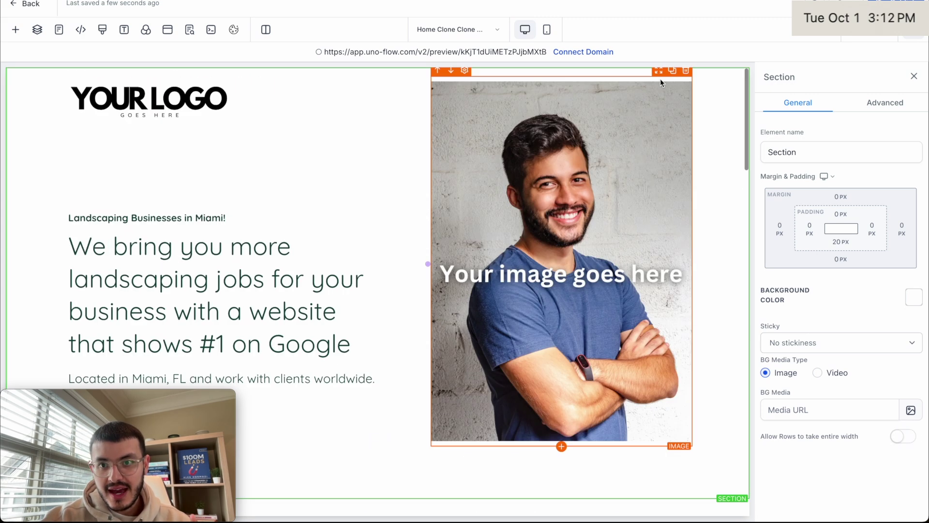
pyautogui.click(686, 71)
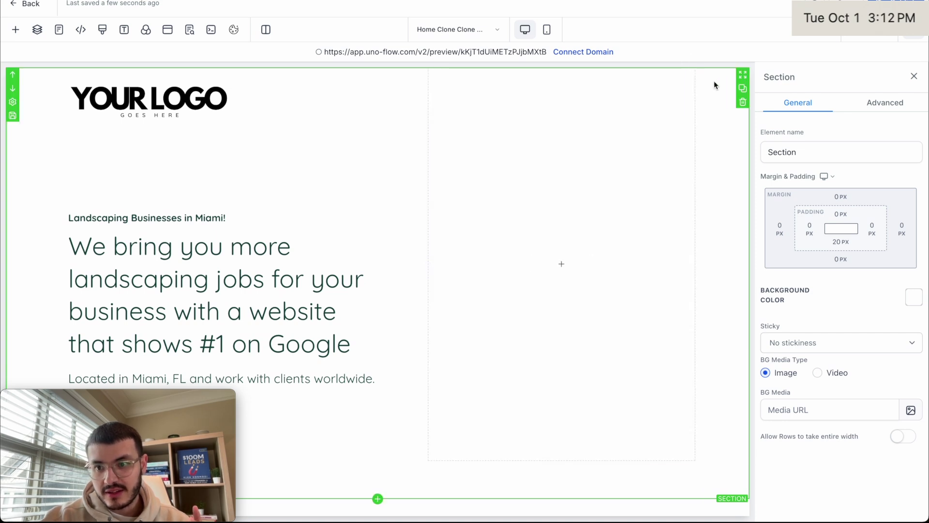
# Set the section's top padding to 20 px and delete the empty second column.
pyautogui.click(841, 213)
pyautogui.click(861, 266)
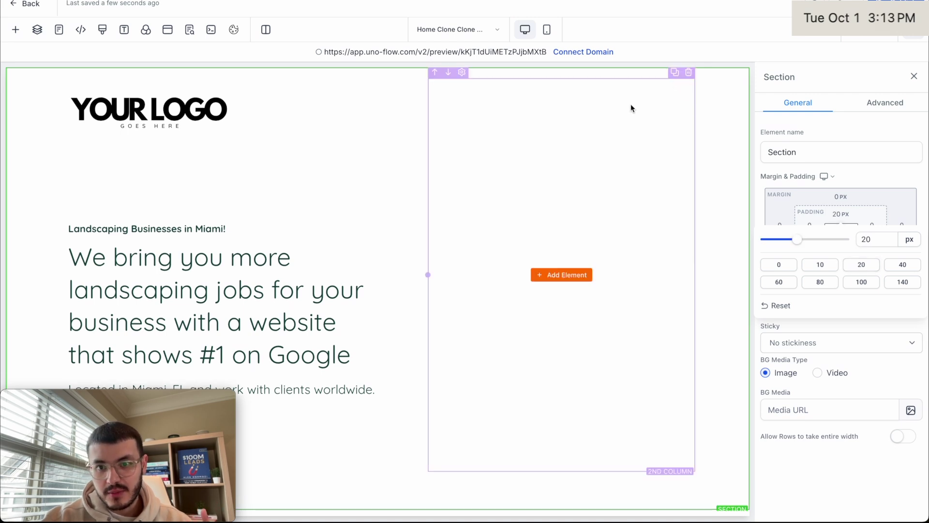
pyautogui.click(688, 72)
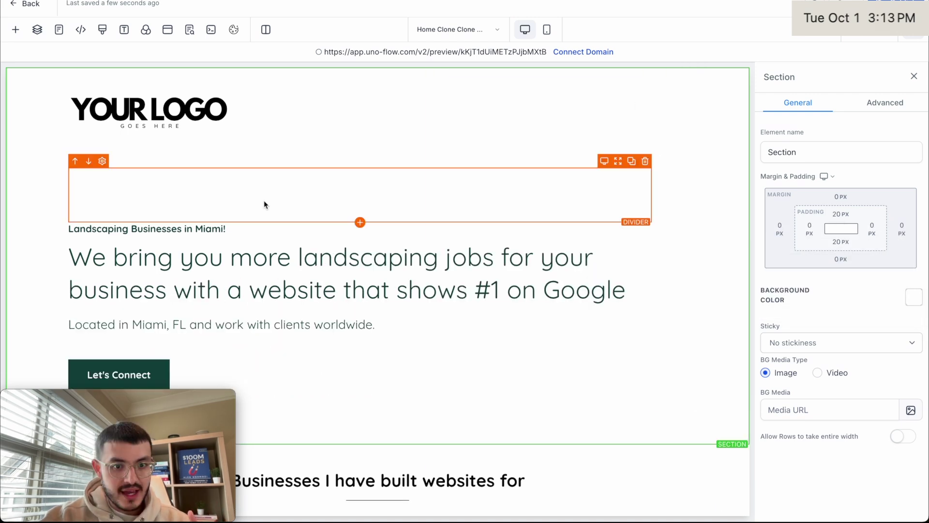
# Center the headline, sub-headline and Let's Connect button, and delete the empty paragraph below.
pyautogui.click(349, 264)
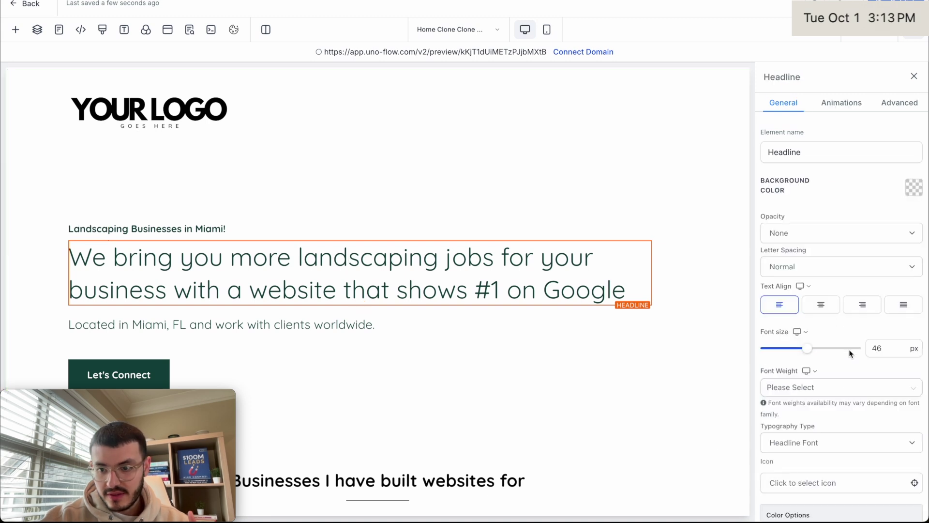
pyautogui.click(821, 305)
pyautogui.click(193, 229)
pyautogui.click(821, 305)
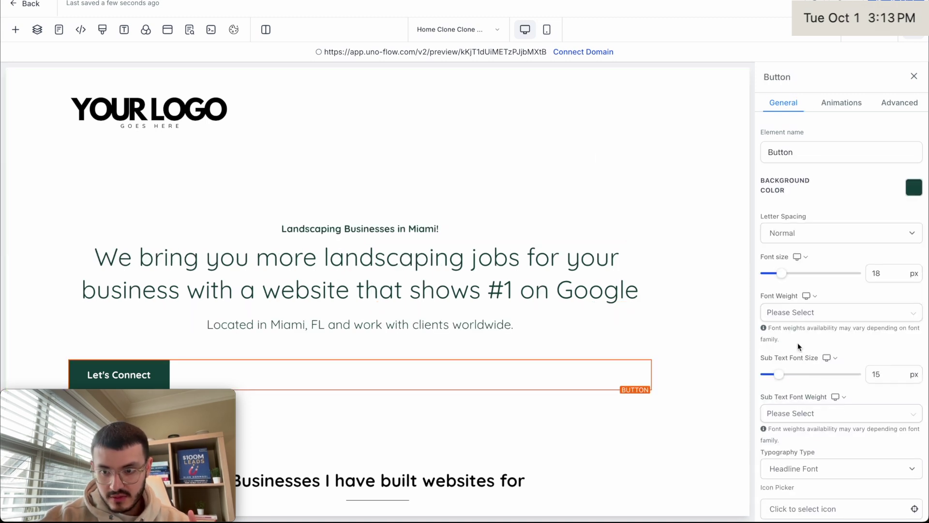
pyautogui.scroll(-7, 852, 301)
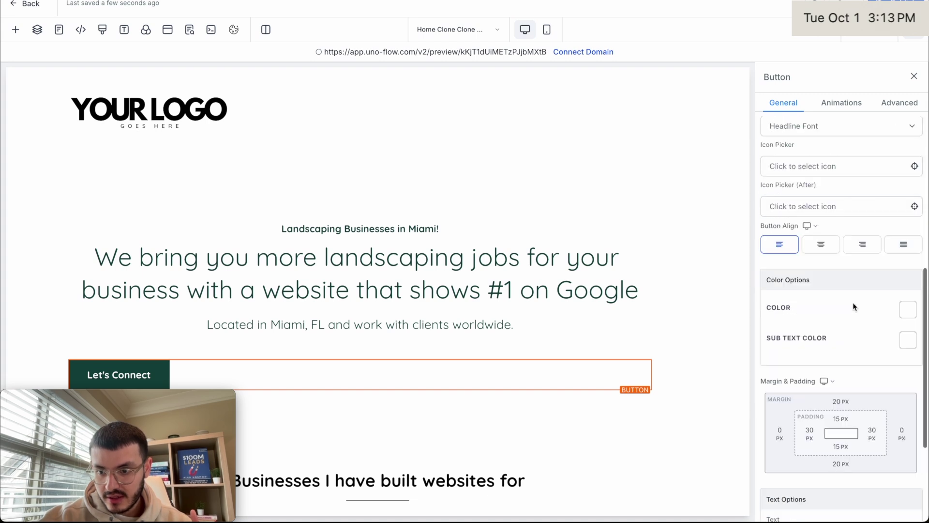
pyautogui.click(816, 249)
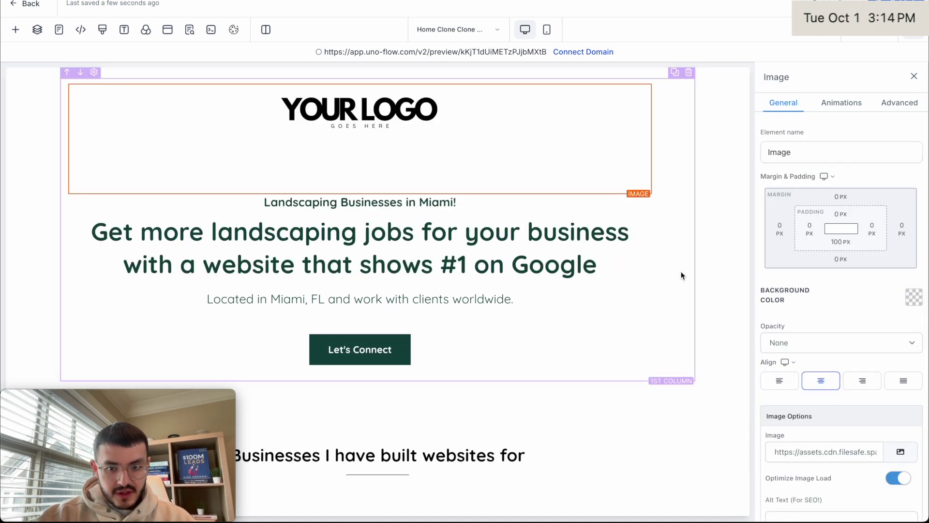
pyautogui.click(644, 301)
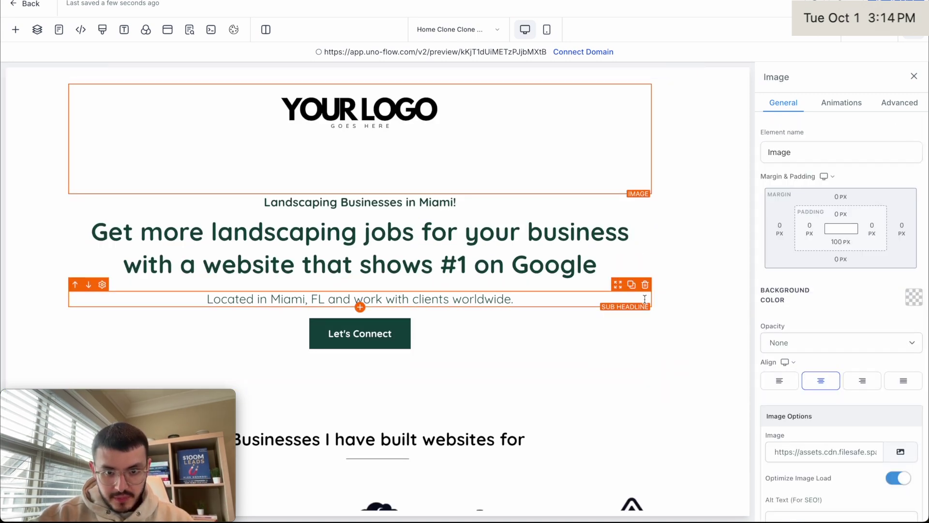
pyautogui.click(700, 300)
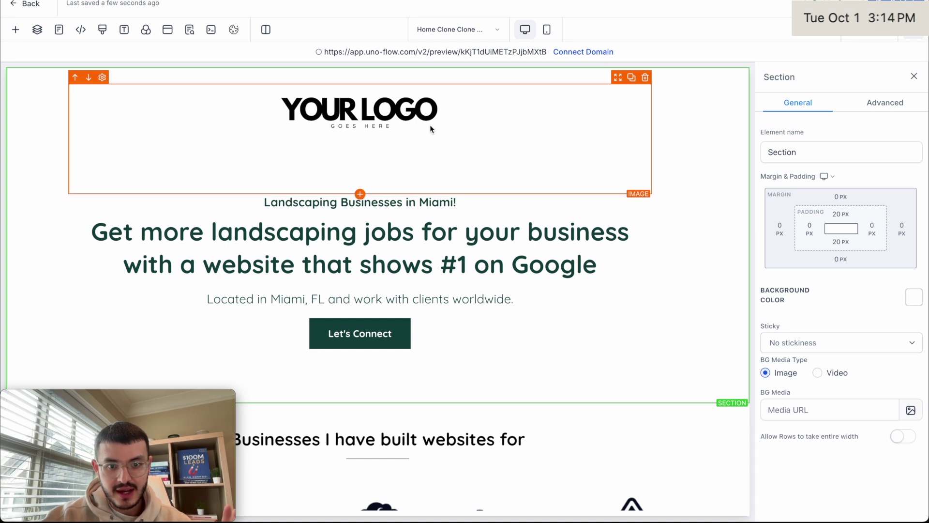
# Scroll down to the hero button to relabel it 'Show me How'.
pyautogui.scroll(-2, 430, 129)
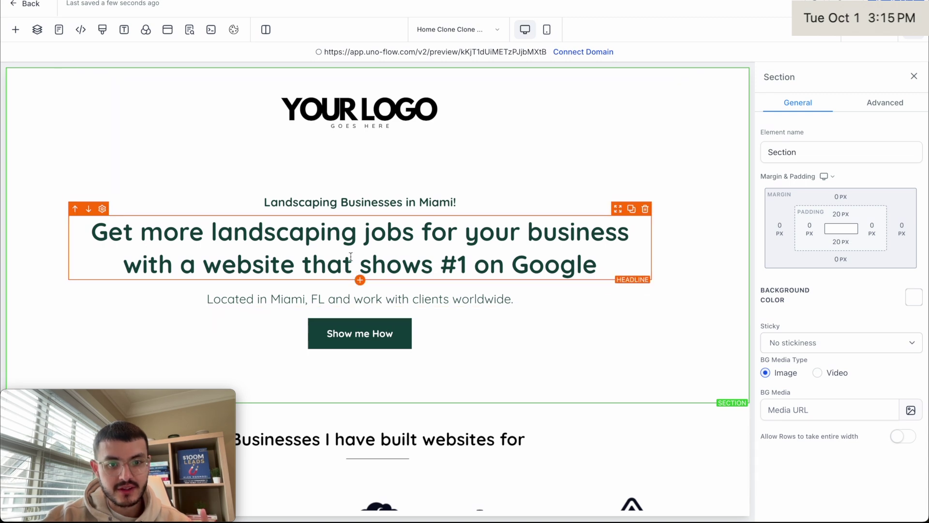
# Give the Show me How button a full border in its advanced styling.
pyautogui.click(372, 343)
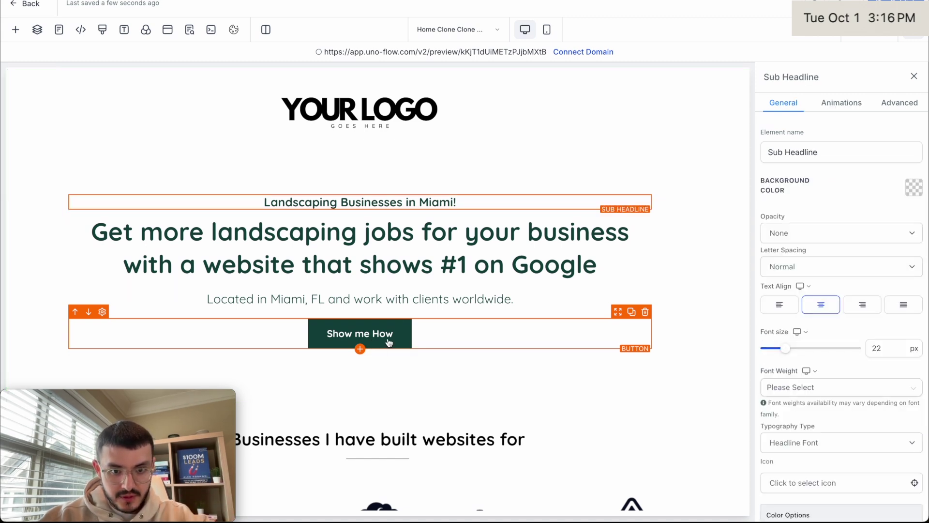
pyautogui.click(901, 106)
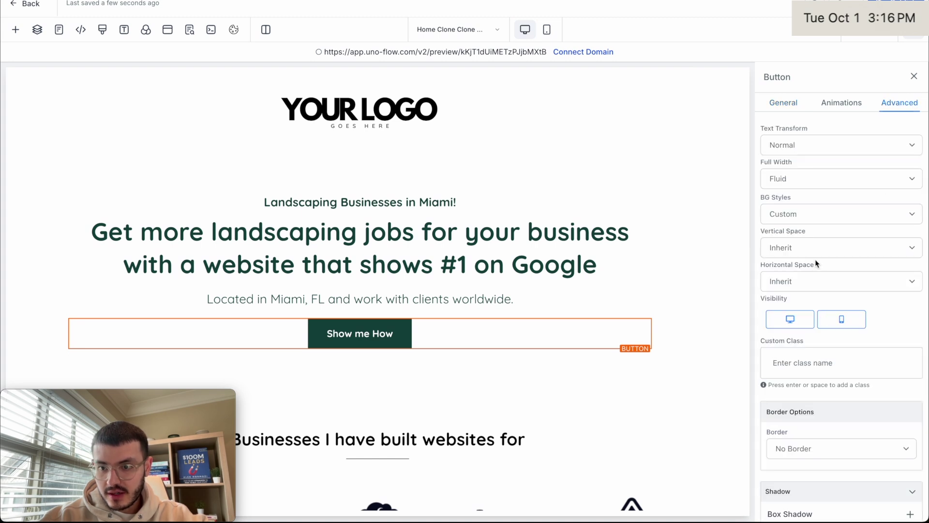
pyautogui.scroll(-5, 803, 242)
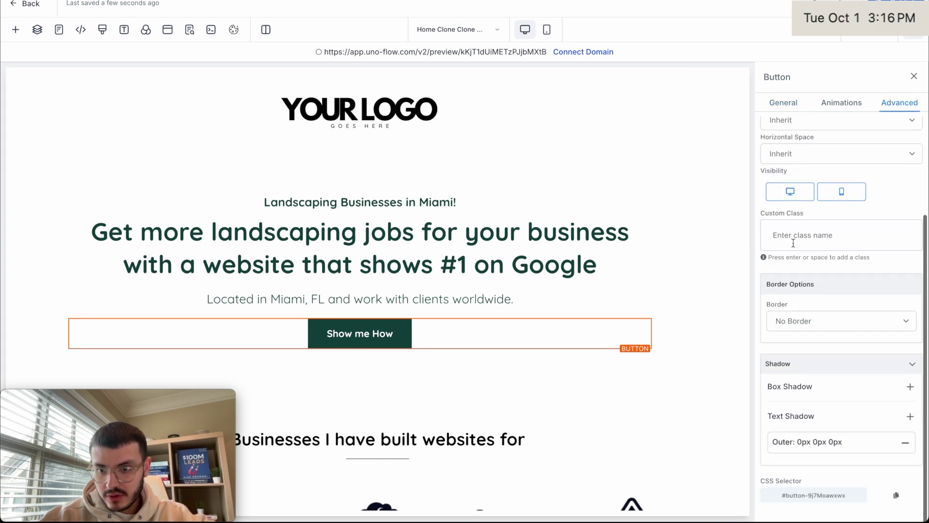
pyautogui.scroll(3, 793, 243)
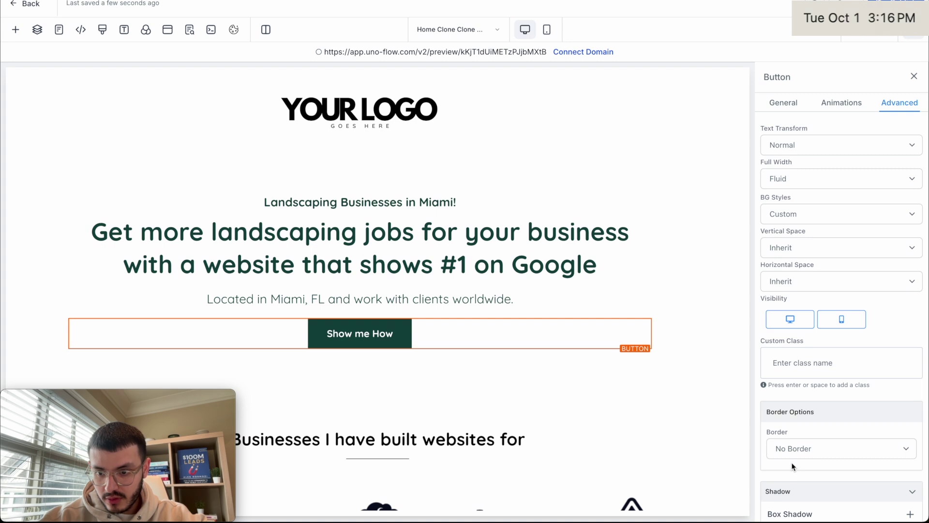
pyautogui.click(794, 454)
pyautogui.click(794, 460)
# Make the button's border transparent and round its corners to 5 px.
pyautogui.scroll(-5, 865, 359)
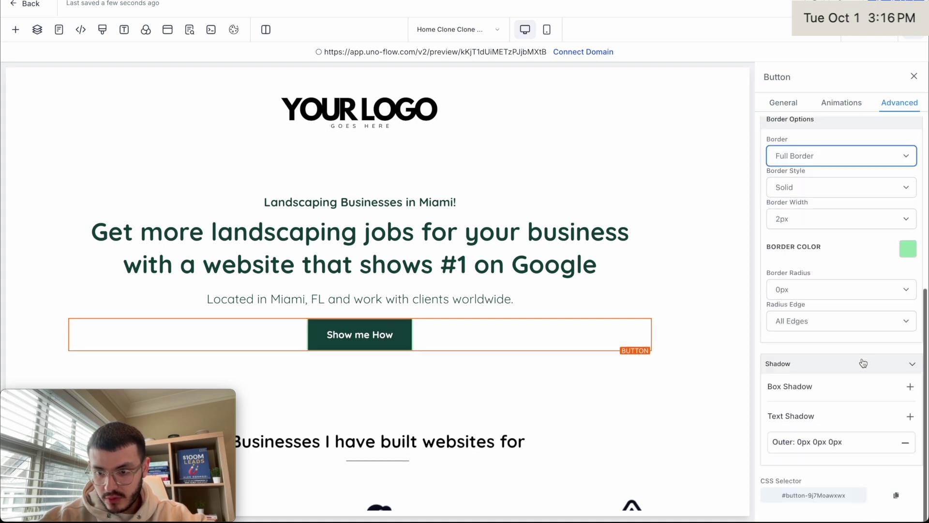
pyautogui.click(909, 248)
pyautogui.click(752, 420)
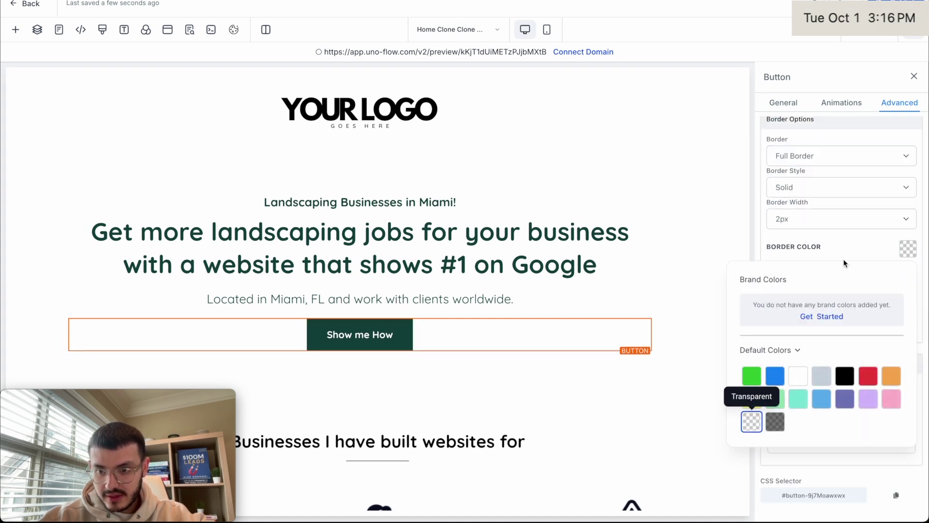
pyautogui.click(844, 263)
pyautogui.click(794, 288)
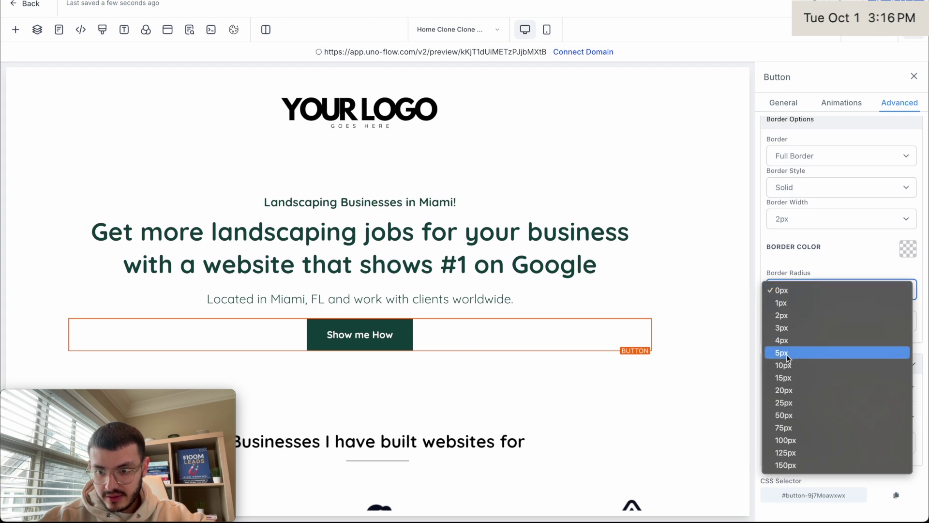
pyautogui.click(784, 376)
pyautogui.click(634, 308)
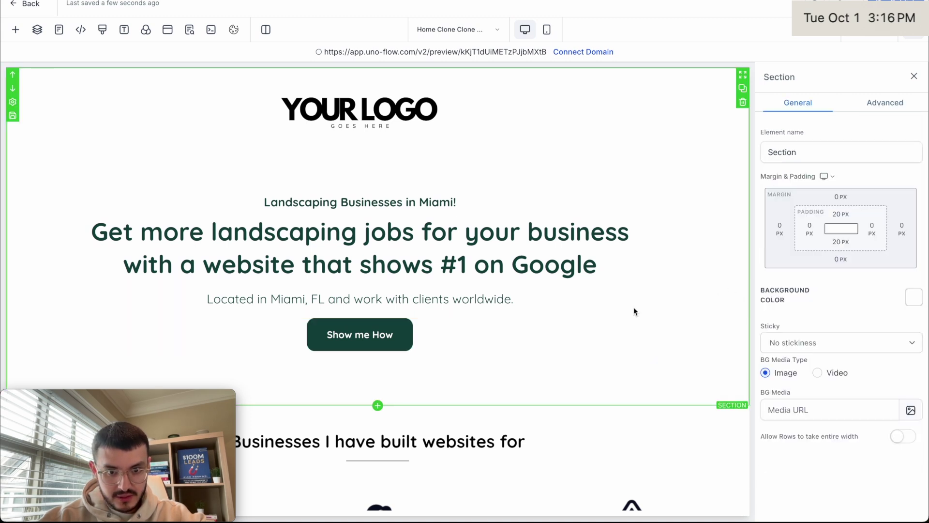
# Duplicate the Show me How row into About Me and delete the Get in Touch row.
pyautogui.click(632, 312)
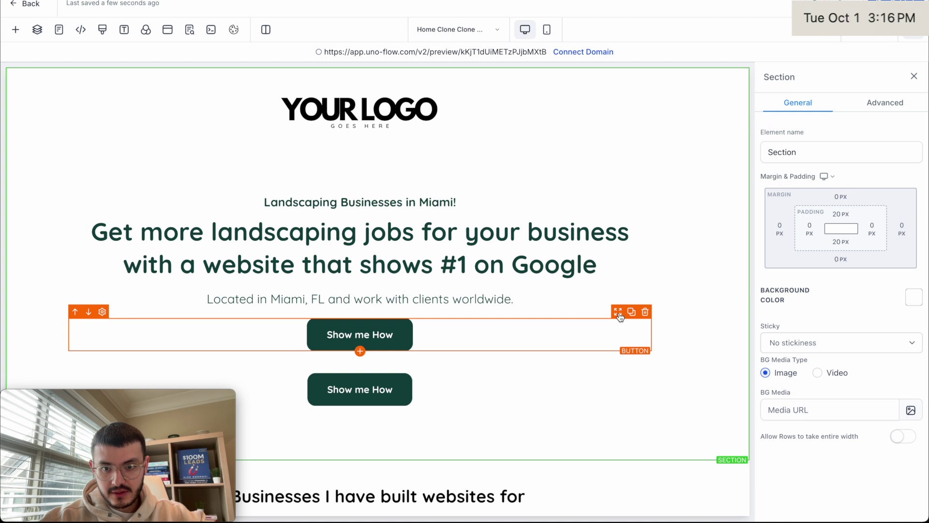
pyautogui.moveTo(618, 366); pyautogui.dragTo(612, 274)
pyautogui.scroll(-10, 622, 357)
pyautogui.scroll(2, 600, 269)
pyautogui.click(686, 303)
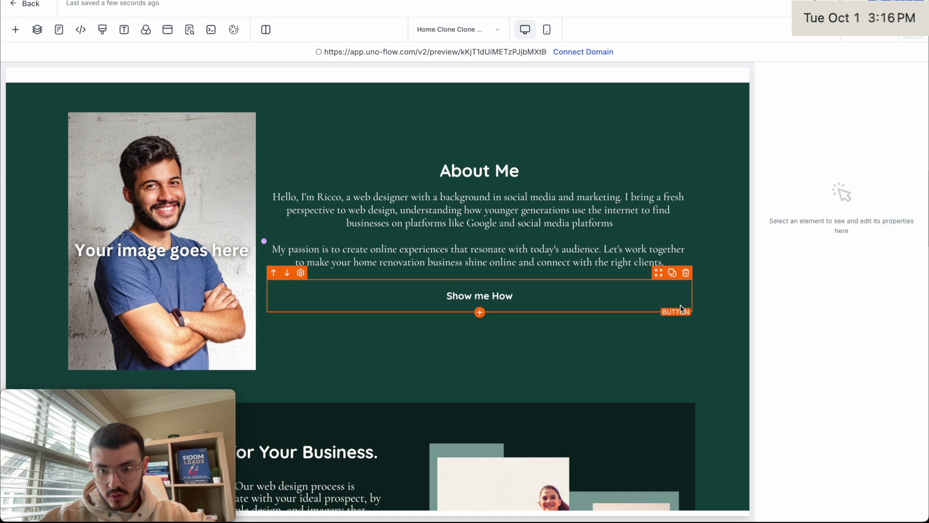
# Make the copied button's background White and its text dark green.
pyautogui.click(482, 294)
pyautogui.click(915, 194)
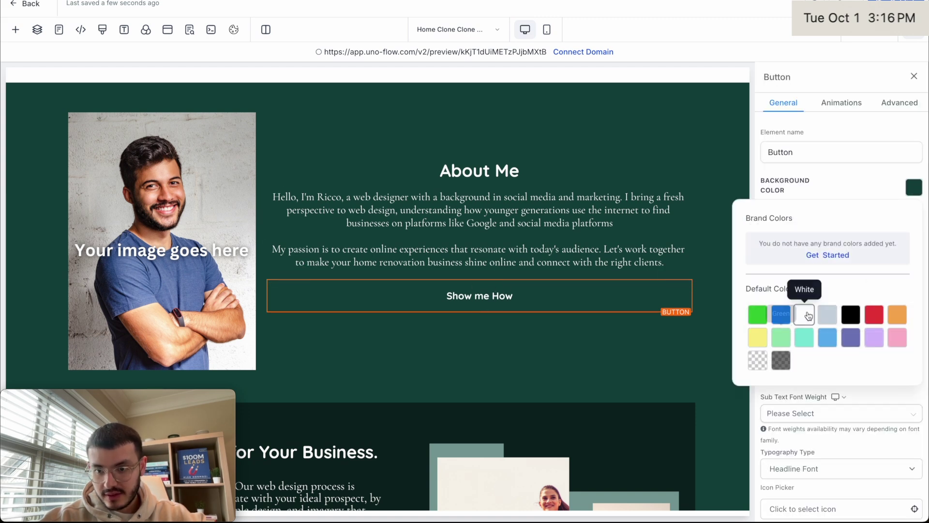
pyautogui.click(805, 313)
pyautogui.click(499, 291)
pyautogui.scroll(-10, 805, 328)
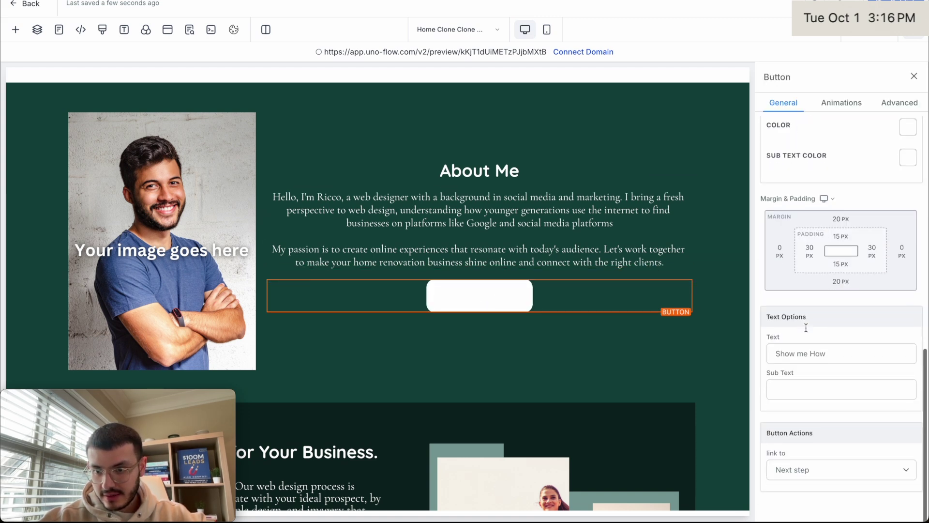
pyautogui.scroll(2, 902, 165)
pyautogui.click(907, 169)
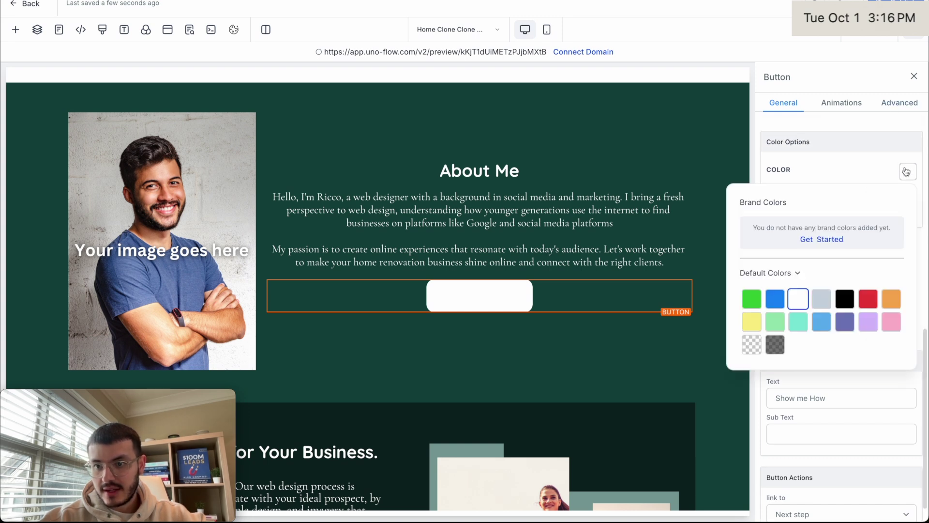
pyautogui.click(769, 273)
pyautogui.click(751, 296)
pyautogui.click(647, 145)
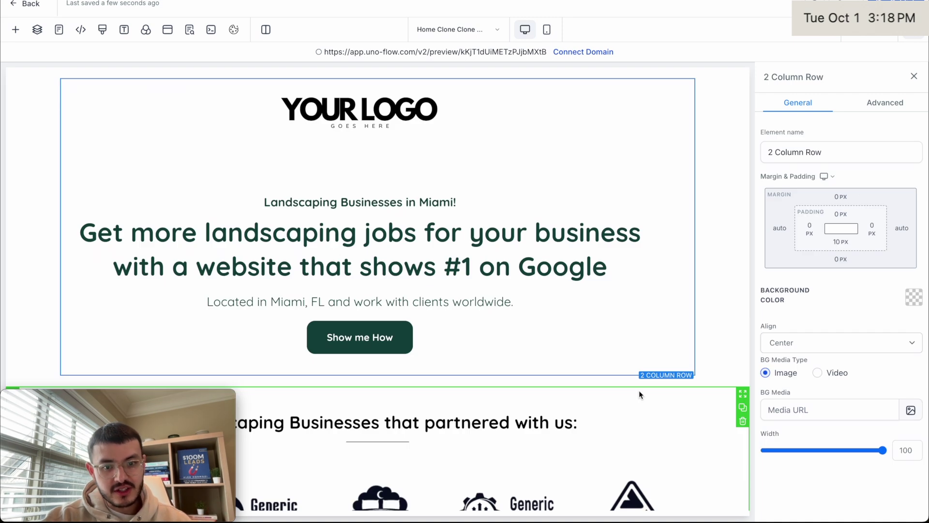
# Change the hero first column's right padding from 80 to 10 px.
pyautogui.click(649, 313)
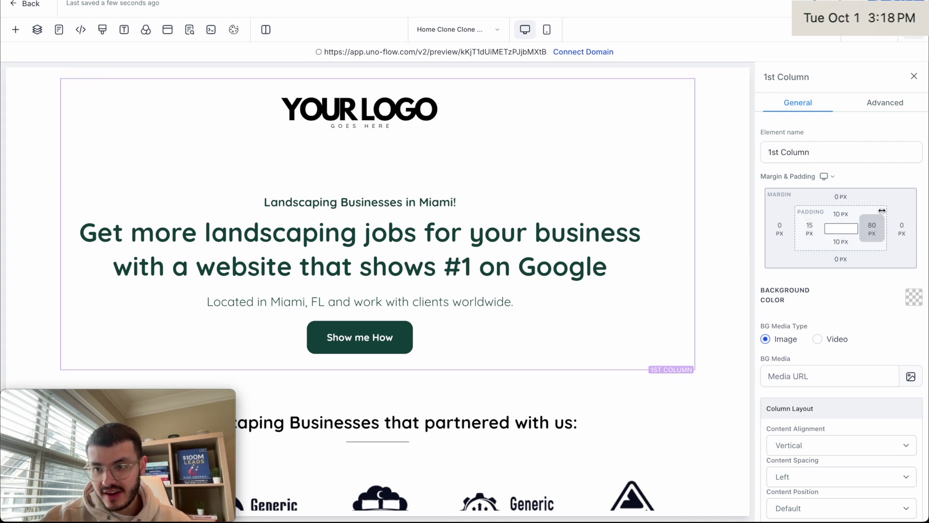
pyautogui.click(871, 231)
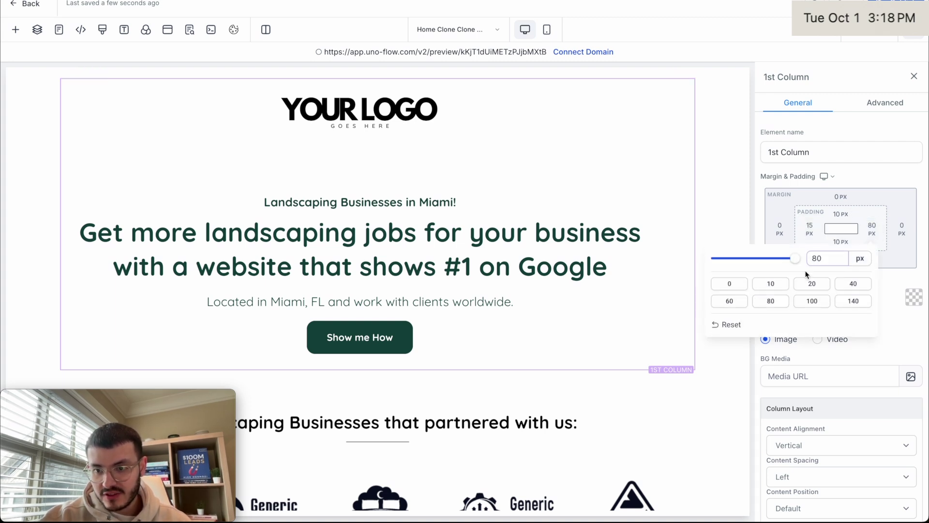
pyautogui.click(771, 284)
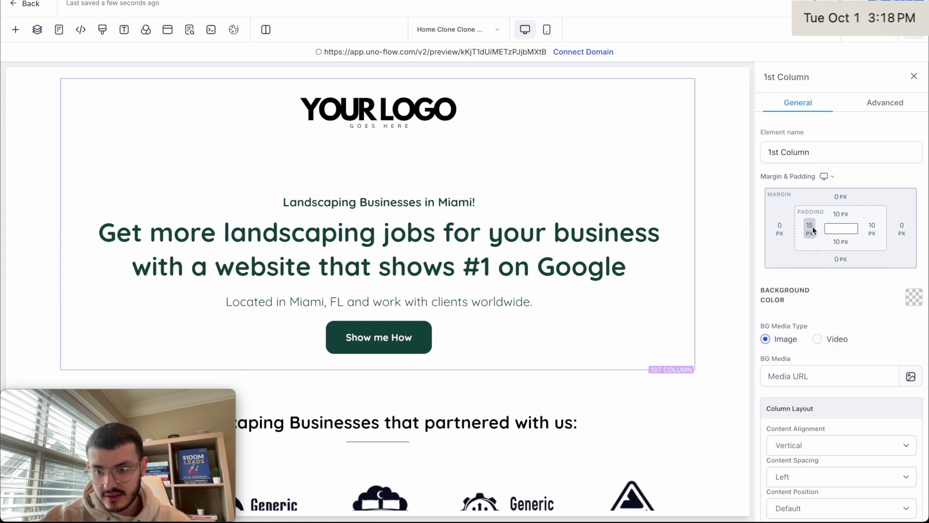